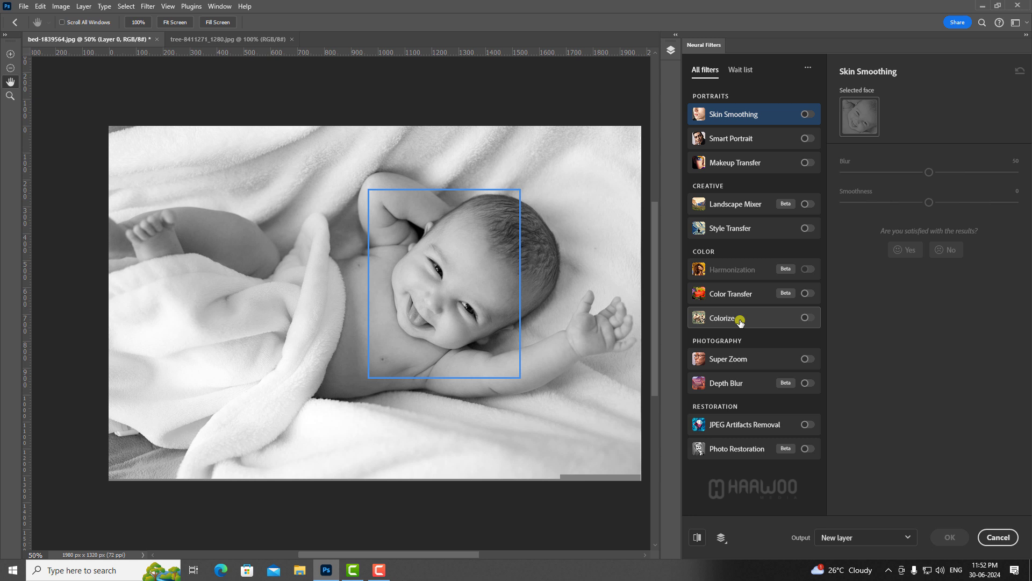
# Step: Turn on the Colorize neural filter for the baby photo with Auto color image enabled
pyautogui.moveTo(740, 321)
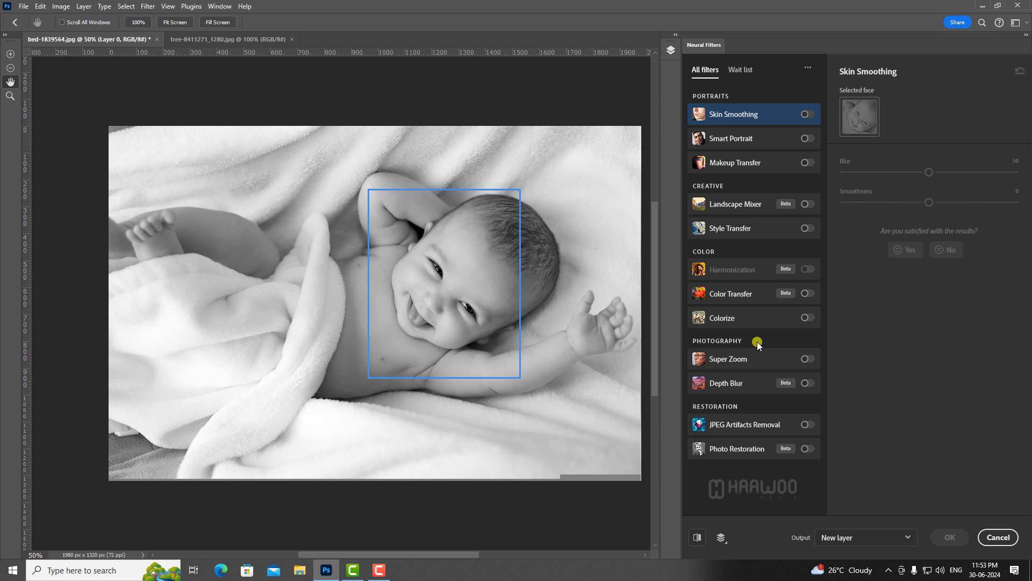
pyautogui.click(810, 319)
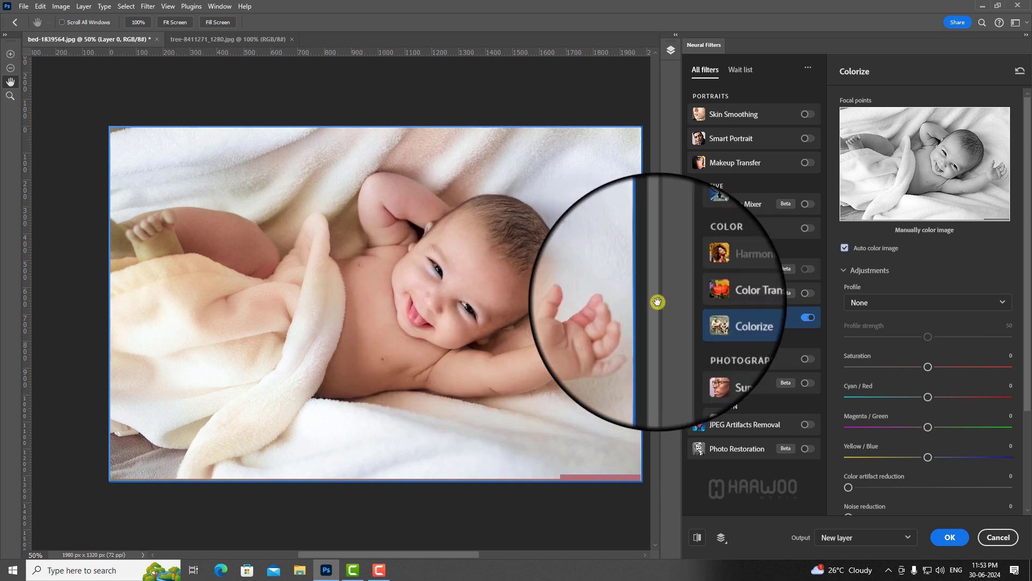
pyautogui.click(845, 248)
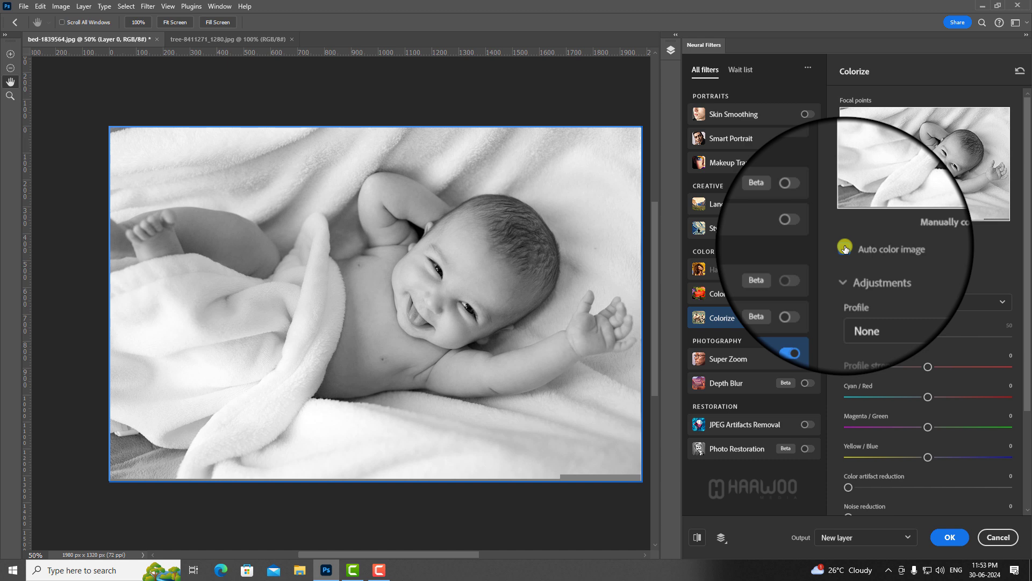
pyautogui.click(845, 248)
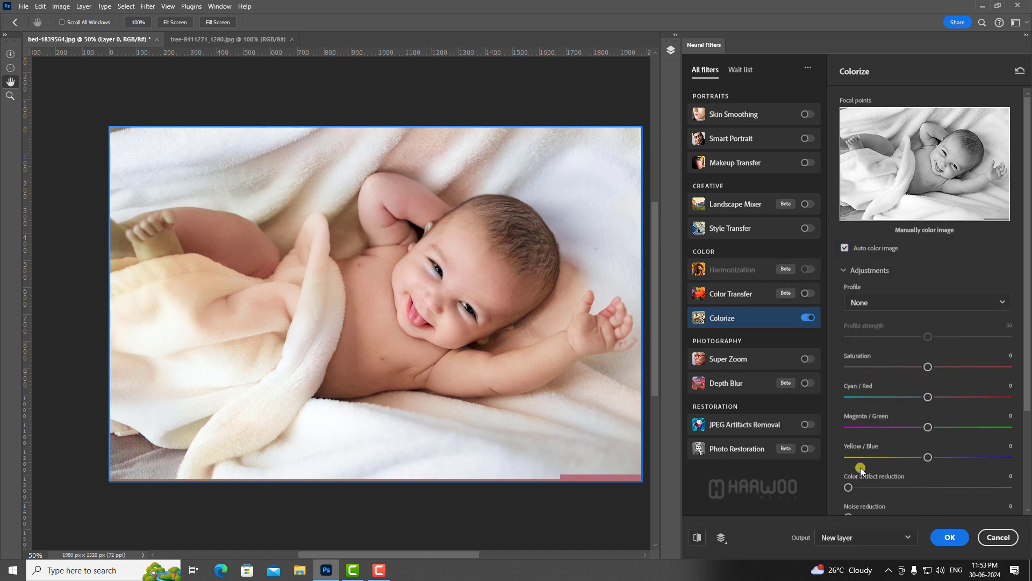
pyautogui.scroll(-3, 1016, 474)
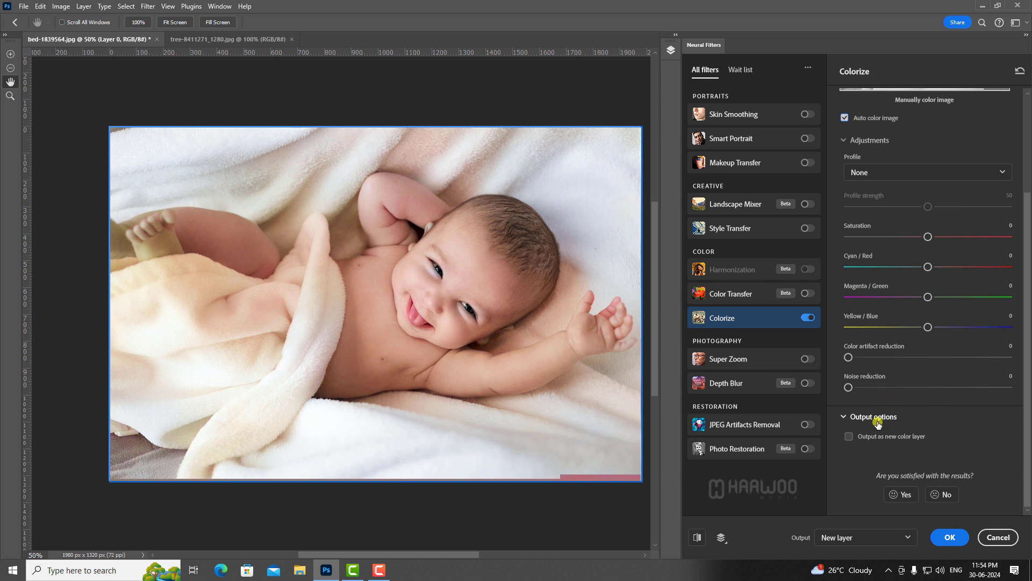
pyautogui.scroll(3, 892, 424)
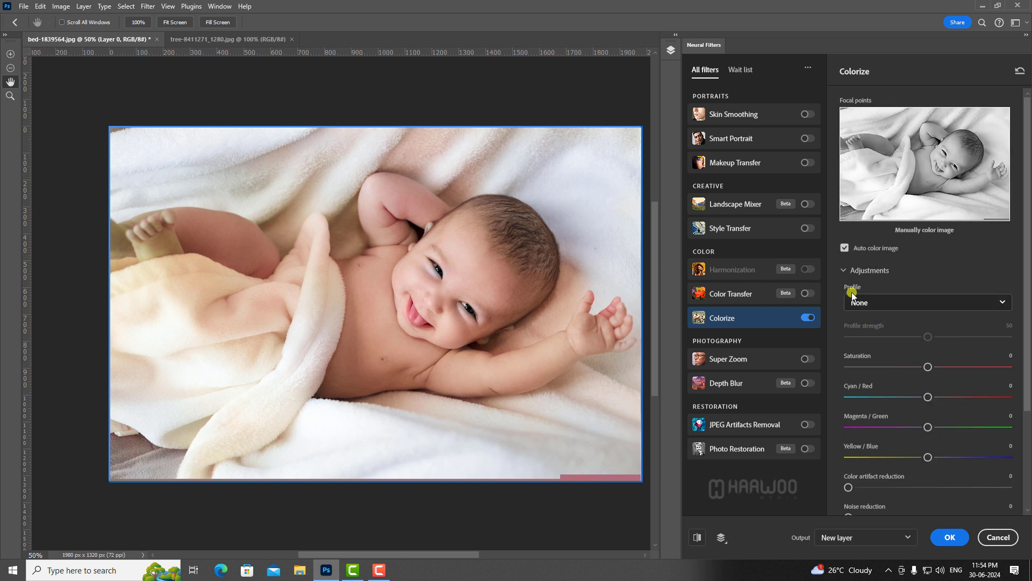
# Step: Try the Retro purple yellow profile in the Colorize adjustments and reset the profile to None
pyautogui.click(885, 311)
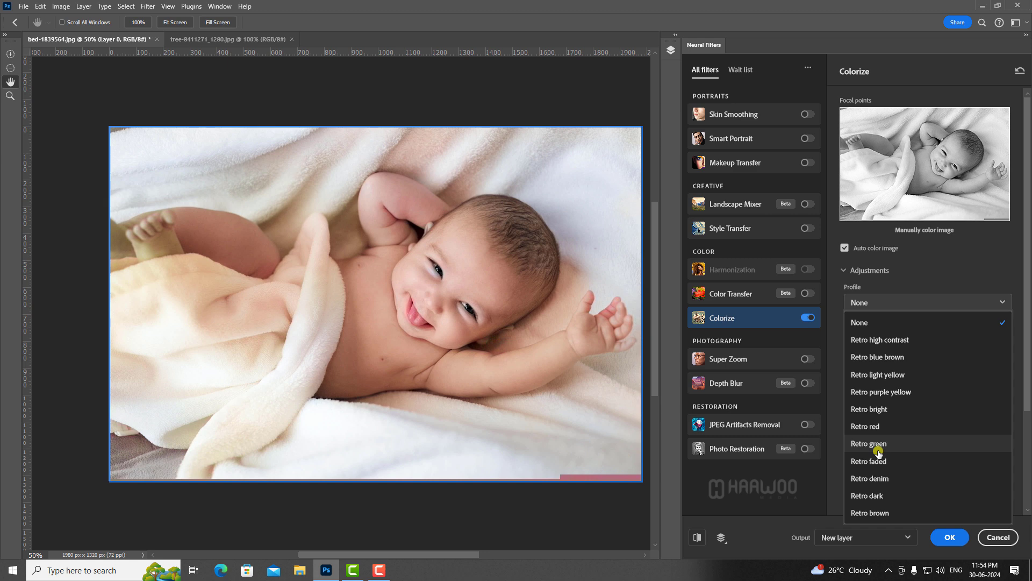
pyautogui.click(886, 396)
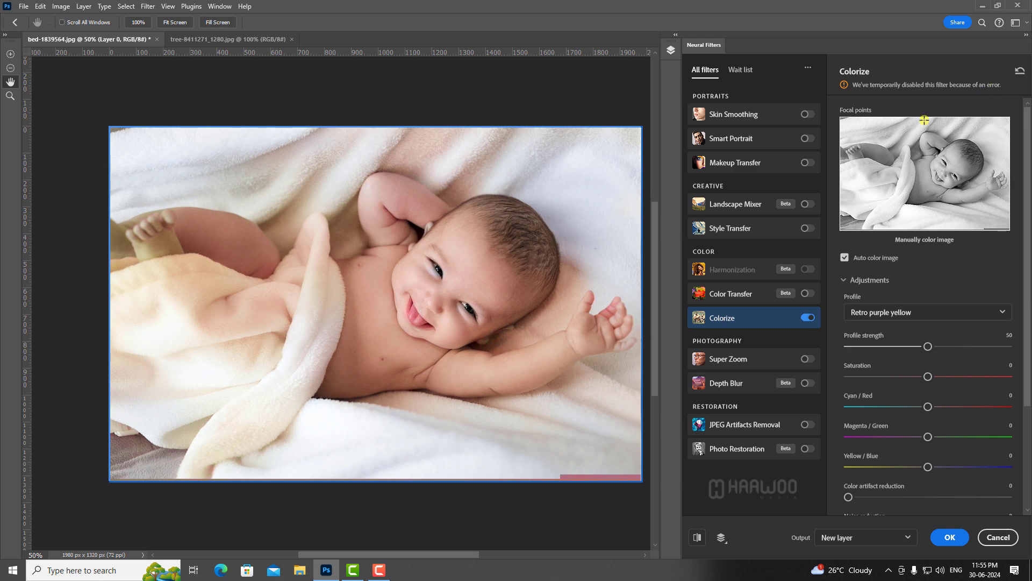
pyautogui.click(908, 313)
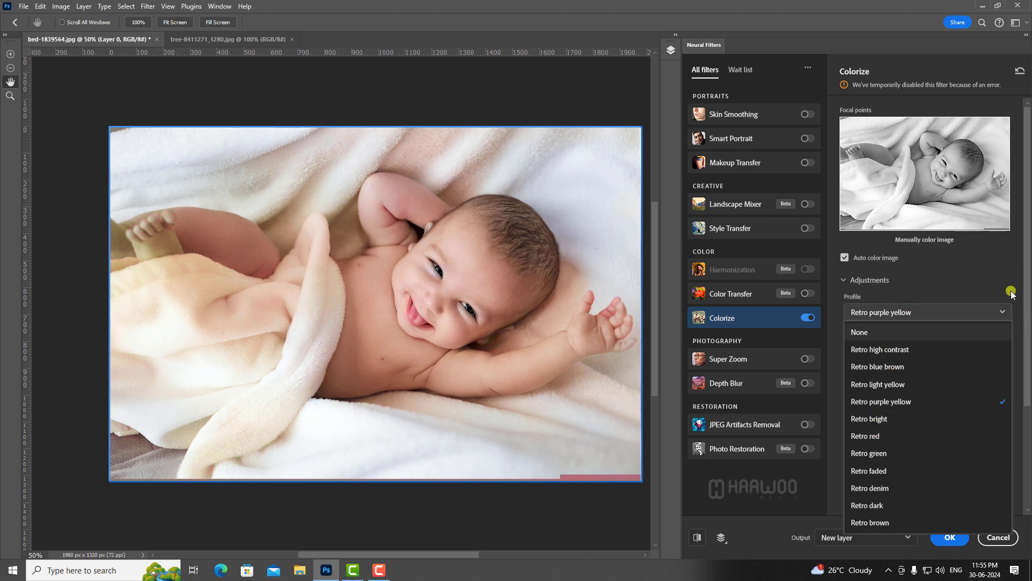
pyautogui.click(940, 281)
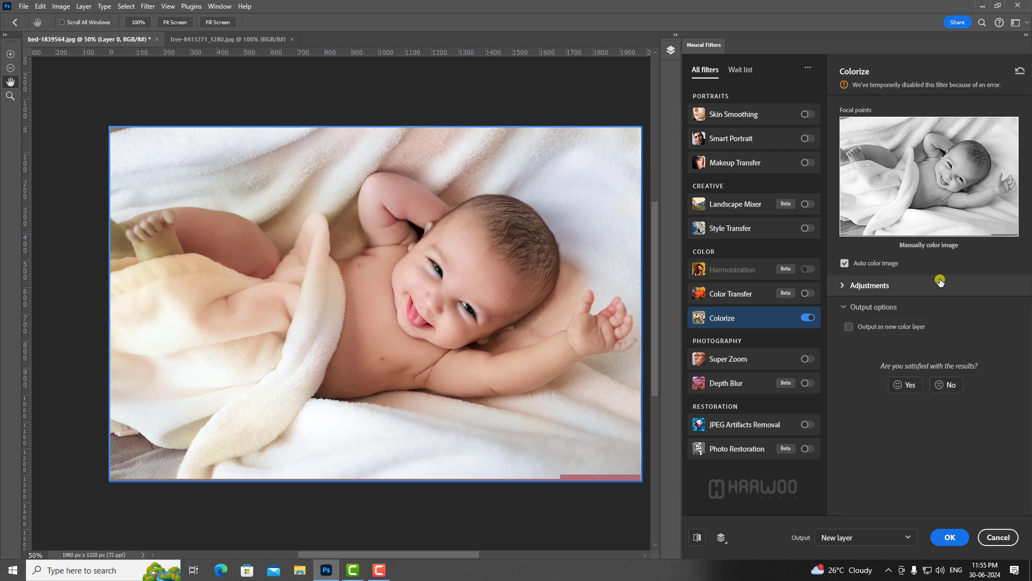
pyautogui.click(841, 285)
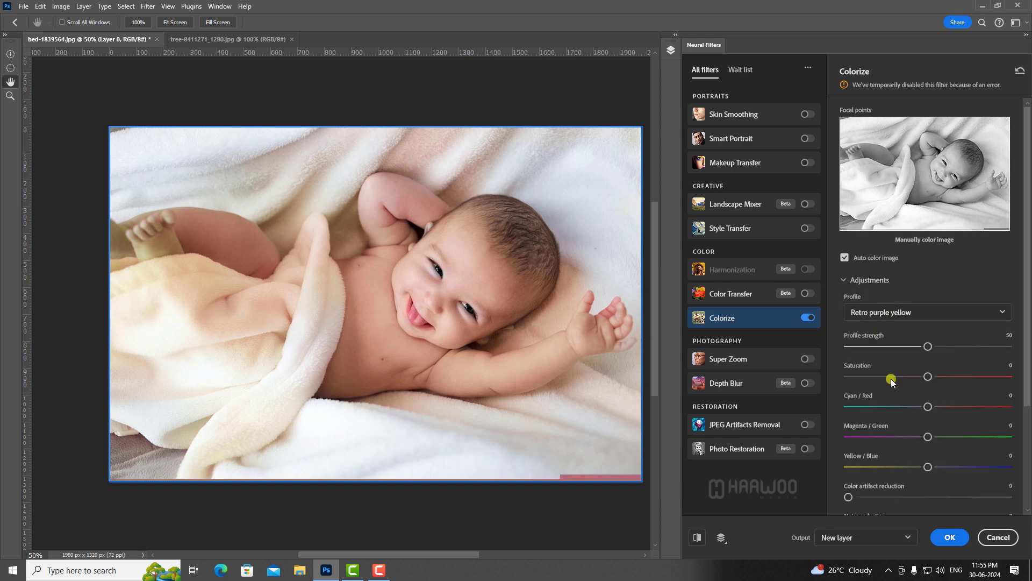
pyautogui.click(912, 317)
pyautogui.click(864, 333)
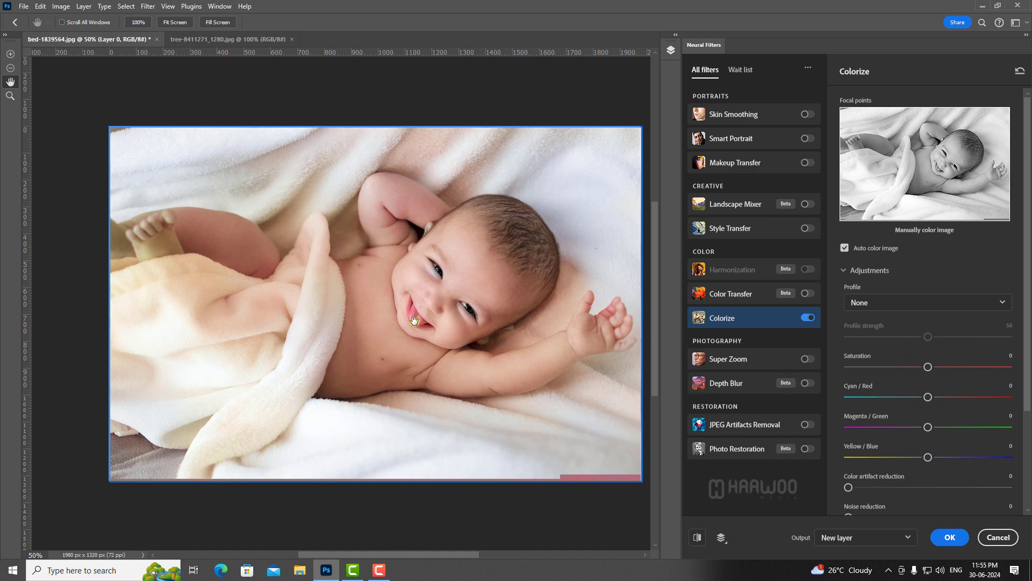
# Step: Set the Colorize adjustments to Cyan / Red +4 and Yellow / Blue -7
pyautogui.moveTo(925, 399); pyautogui.dragTo(913, 399)
pyautogui.moveTo(914, 399); pyautogui.dragTo(935, 404)
pyautogui.moveTo(928, 458); pyautogui.dragTo(918, 458)
# Step: Set color artifact reduction to 30 and noise reduction to 12, and apply the Colorize filter to a new layer
pyautogui.scroll(-3, 1024, 355)
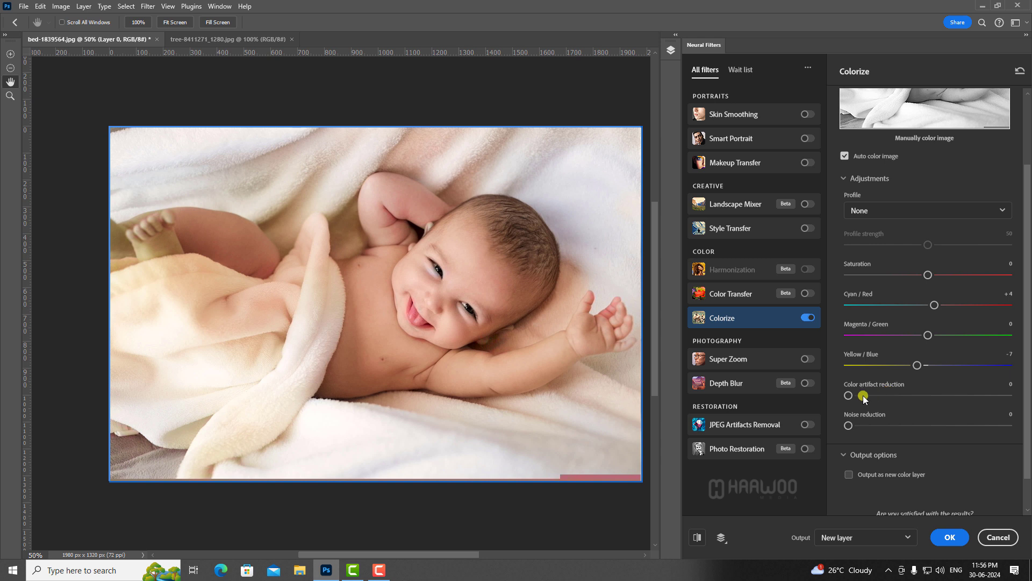
pyautogui.moveTo(860, 396); pyautogui.dragTo(891, 395)
pyautogui.moveTo(849, 425)
pyautogui.mouseDown()
pyautogui.moveTo(874, 428)
pyautogui.moveTo(866, 426)
pyautogui.mouseUp()
pyautogui.click(895, 397)
pyautogui.scroll(-1, 876, 157)
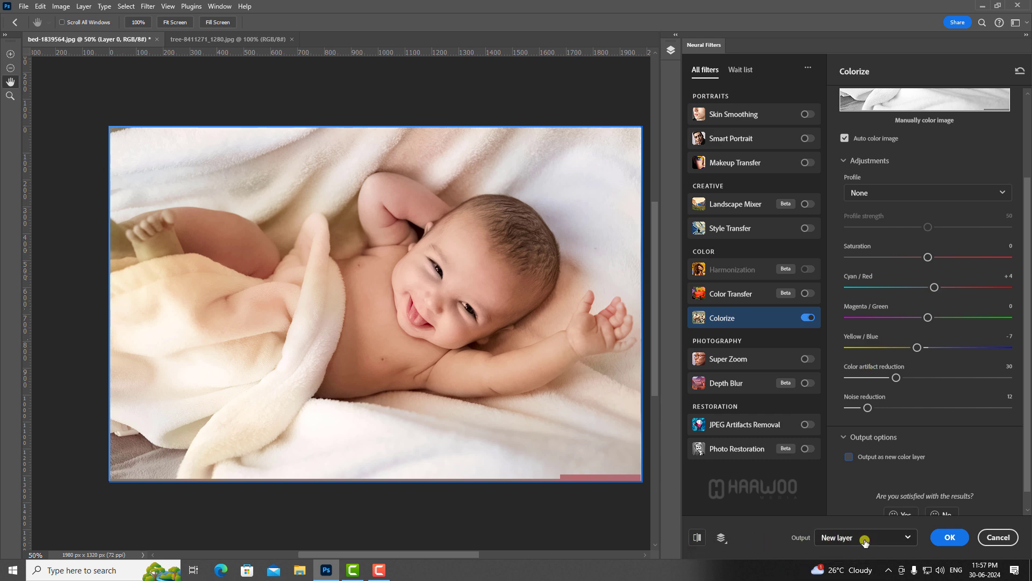
pyautogui.click(951, 537)
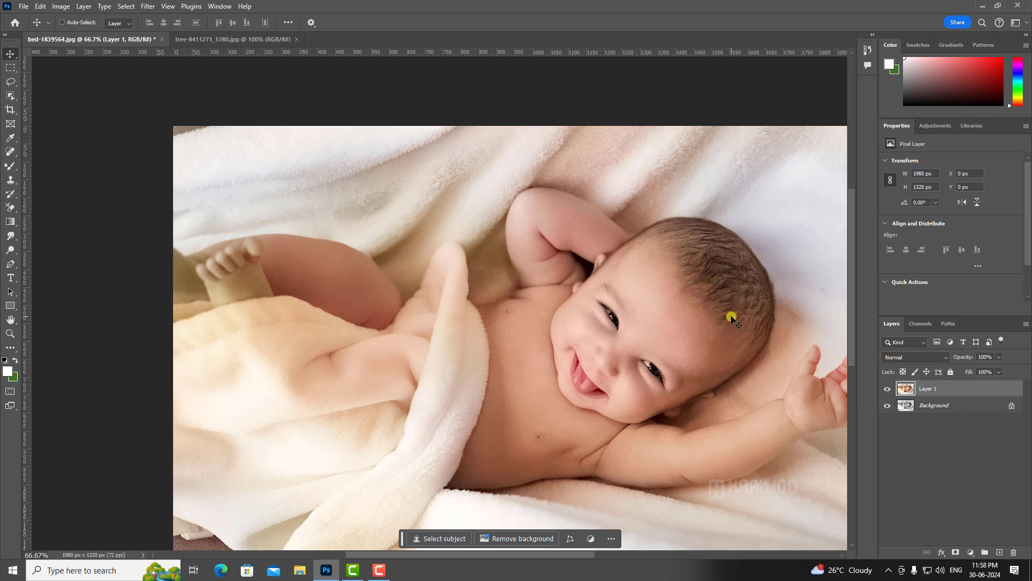
# Step: Add a Hue/Saturation adjustment layer above the colorized baby layer
pyautogui.scroll(-3, 732, 319)
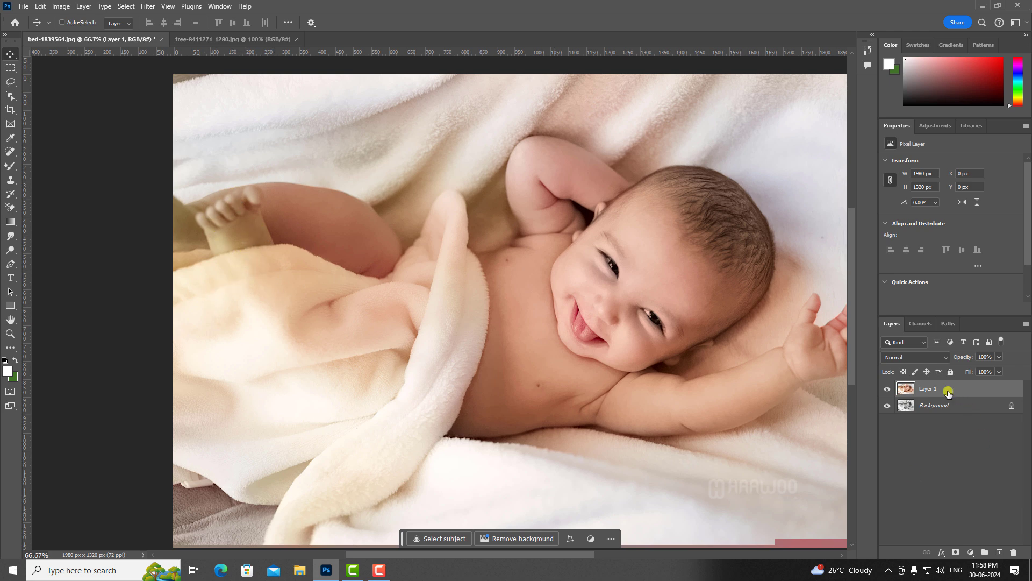
pyautogui.click(971, 552)
pyautogui.click(976, 447)
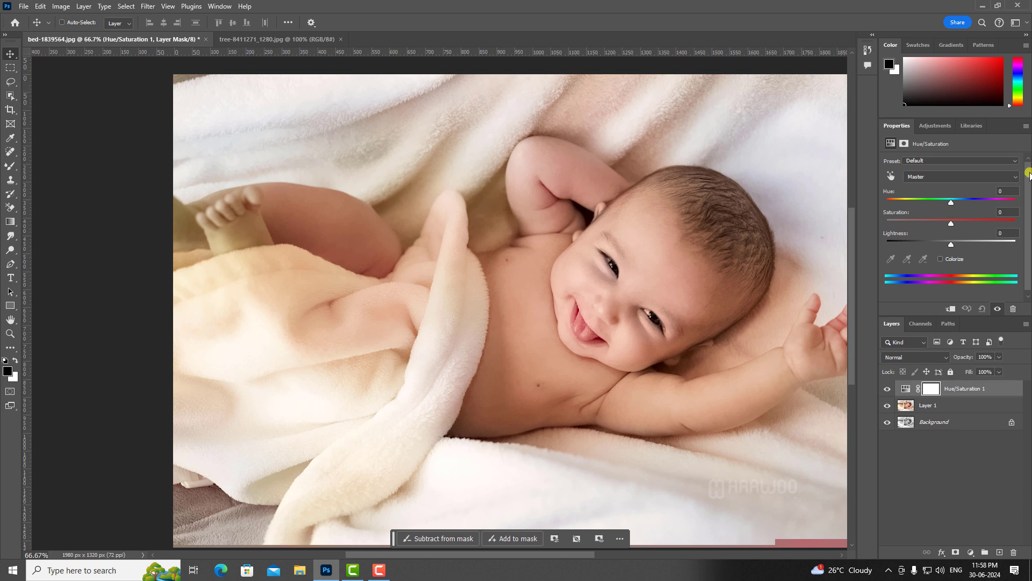
# Step: Sample the yellowish foot as the Hue/Saturation target range and set the Yellows hue to -26
pyautogui.click(892, 173)
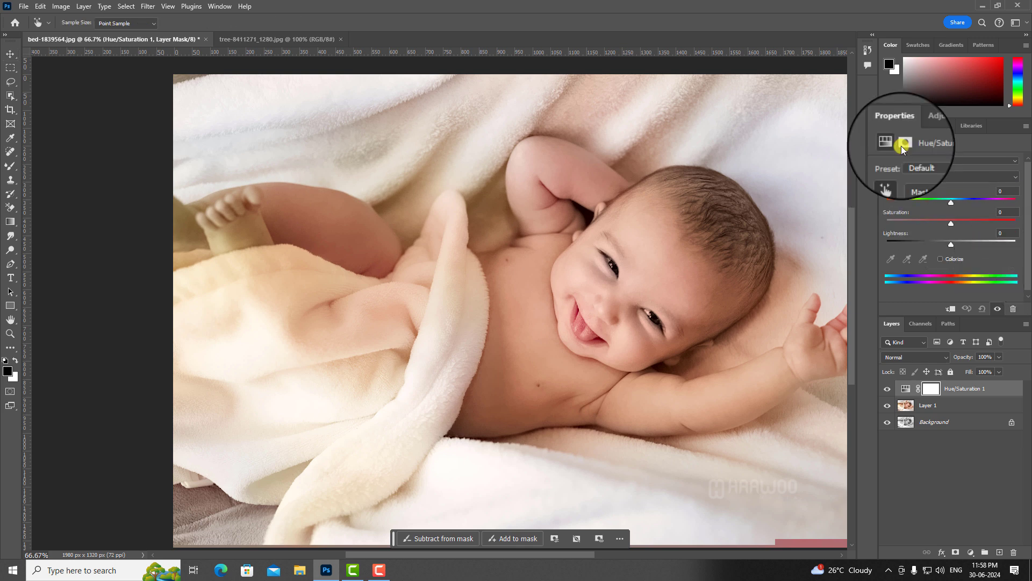
pyautogui.click(233, 237)
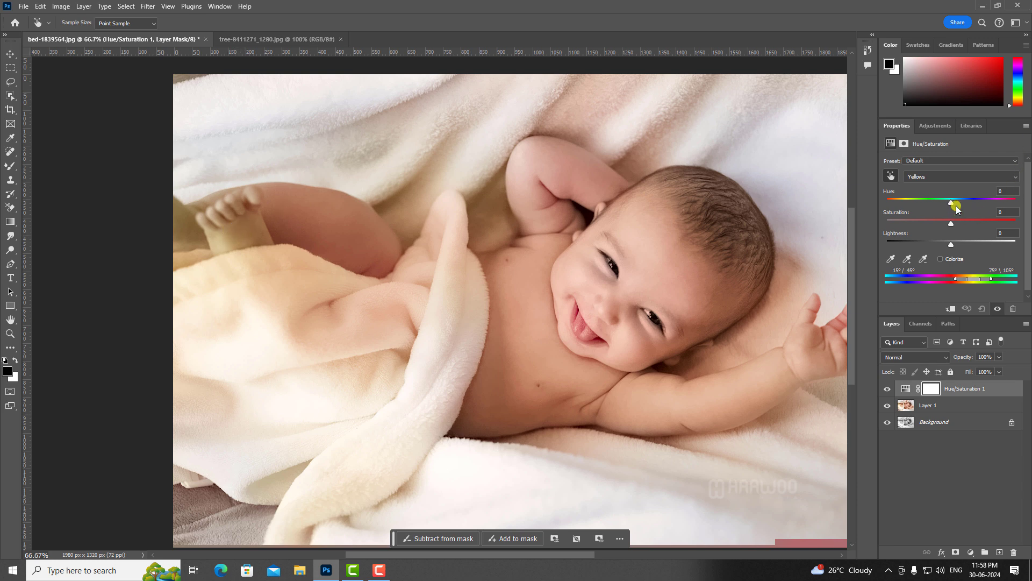
pyautogui.moveTo(952, 205); pyautogui.dragTo(939, 205)
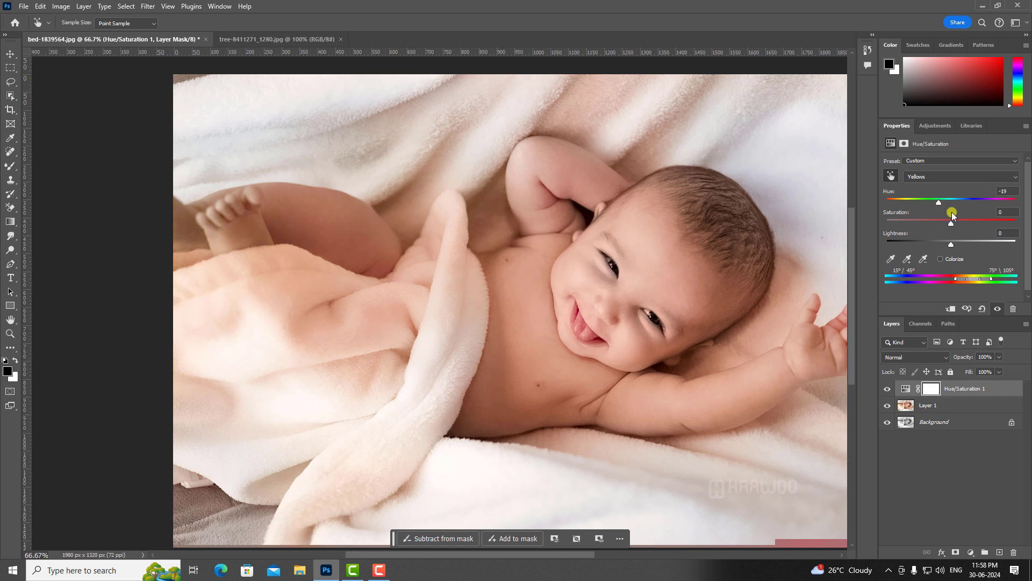
pyautogui.moveTo(940, 204); pyautogui.dragTo(936, 205)
pyautogui.press('v')
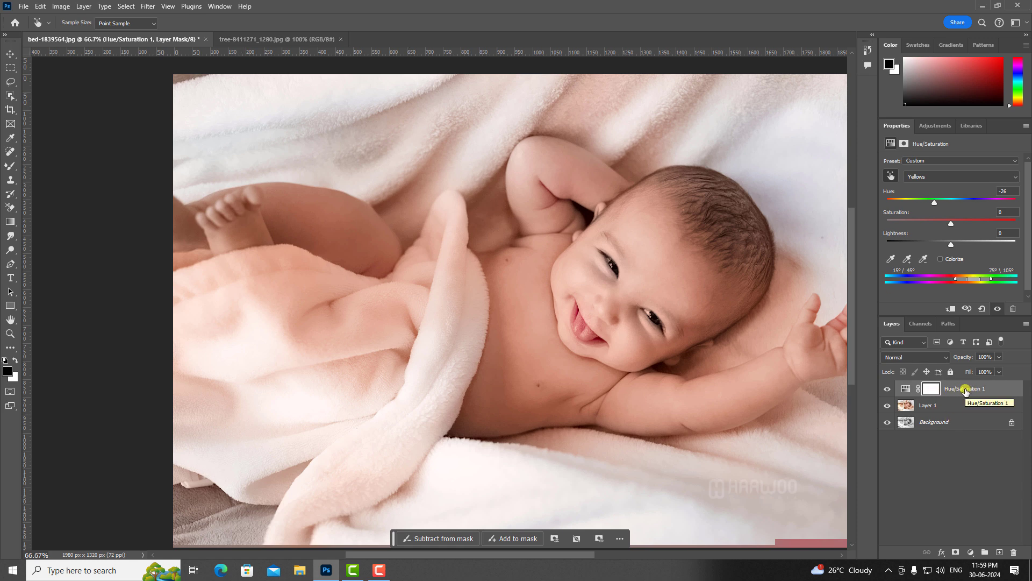
# Step: Invert the Hue/Saturation layer mask to black and set the brush to 53% opacity and 64% flow
pyautogui.click(930, 389)
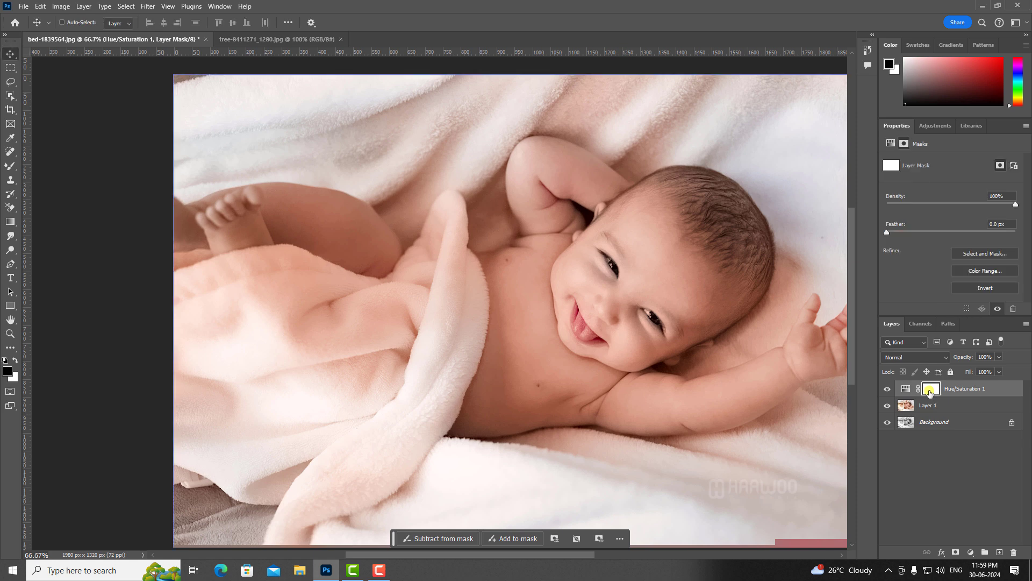
pyautogui.hotkey('ctrl', 'i')
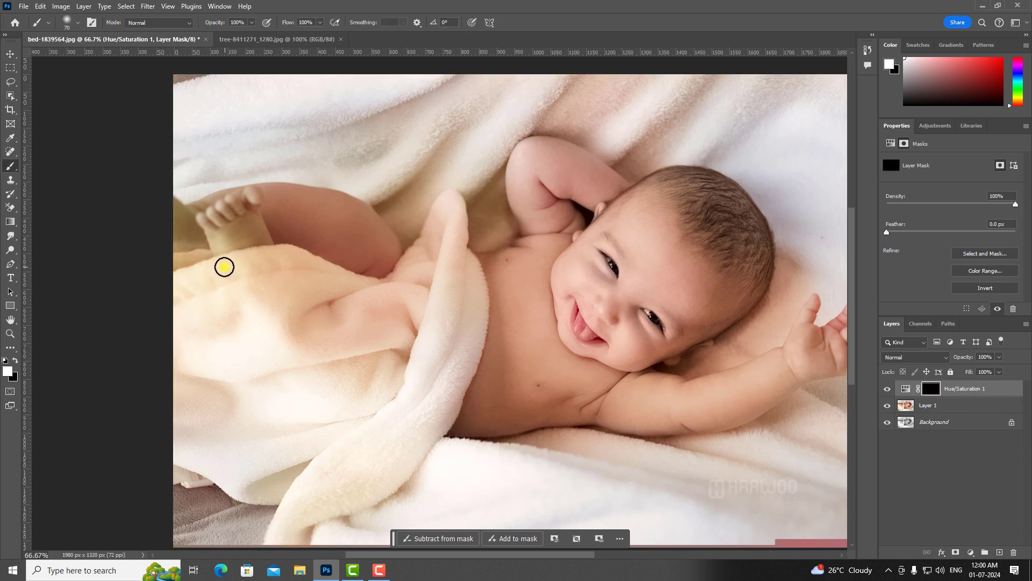
pyautogui.click(252, 22)
pyautogui.moveTo(253, 35); pyautogui.dragTo(228, 40)
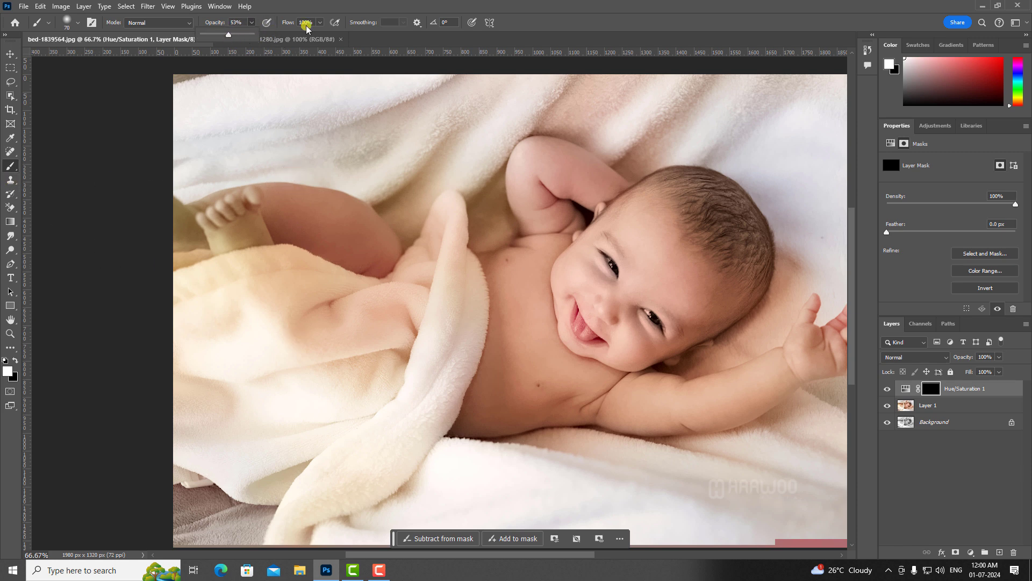
pyautogui.click(320, 22)
pyautogui.moveTo(323, 36); pyautogui.dragTo(303, 42)
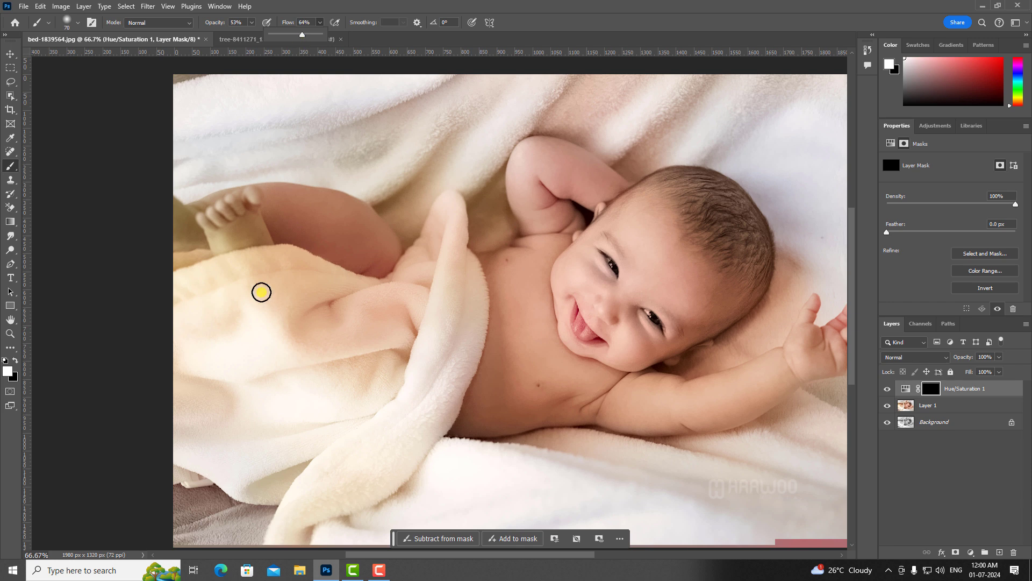
# Step: Paint the mask white over the baby's foot and leg, and clean up the blanket edge with a smaller black brush
pyautogui.moveTo(253, 204)
pyautogui.mouseDown()
pyautogui.moveTo(213, 224)
pyautogui.moveTo(243, 207)
pyautogui.moveTo(213, 242)
pyautogui.moveTo(234, 238)
pyautogui.moveTo(248, 211)
pyautogui.moveTo(255, 236)
pyautogui.moveTo(221, 243)
pyautogui.moveTo(259, 233)
pyautogui.moveTo(248, 204)
pyautogui.moveTo(261, 233)
pyautogui.moveTo(254, 190)
pyautogui.moveTo(205, 215)
pyautogui.moveTo(156, 205)
pyautogui.moveTo(231, 212)
pyautogui.moveTo(221, 201)
pyautogui.moveTo(179, 223)
pyautogui.moveTo(179, 234)
pyautogui.moveTo(206, 235)
pyautogui.moveTo(200, 241)
pyautogui.moveTo(169, 243)
pyautogui.moveTo(215, 235)
pyautogui.moveTo(177, 207)
pyautogui.moveTo(211, 216)
pyautogui.moveTo(280, 198)
pyautogui.moveTo(359, 217)
pyautogui.moveTo(319, 206)
pyautogui.moveTo(233, 212)
pyautogui.moveTo(174, 233)
pyautogui.moveTo(253, 235)
pyautogui.moveTo(158, 260)
pyautogui.moveTo(252, 230)
pyautogui.moveTo(228, 215)
pyautogui.moveTo(265, 194)
pyautogui.moveTo(249, 212)
pyautogui.moveTo(181, 239)
pyautogui.moveTo(207, 236)
pyautogui.moveTo(241, 197)
pyautogui.moveTo(199, 217)
pyautogui.moveTo(183, 246)
pyautogui.moveTo(281, 195)
pyautogui.moveTo(364, 212)
pyautogui.moveTo(243, 259)
pyautogui.moveTo(198, 248)
pyautogui.mouseUp()
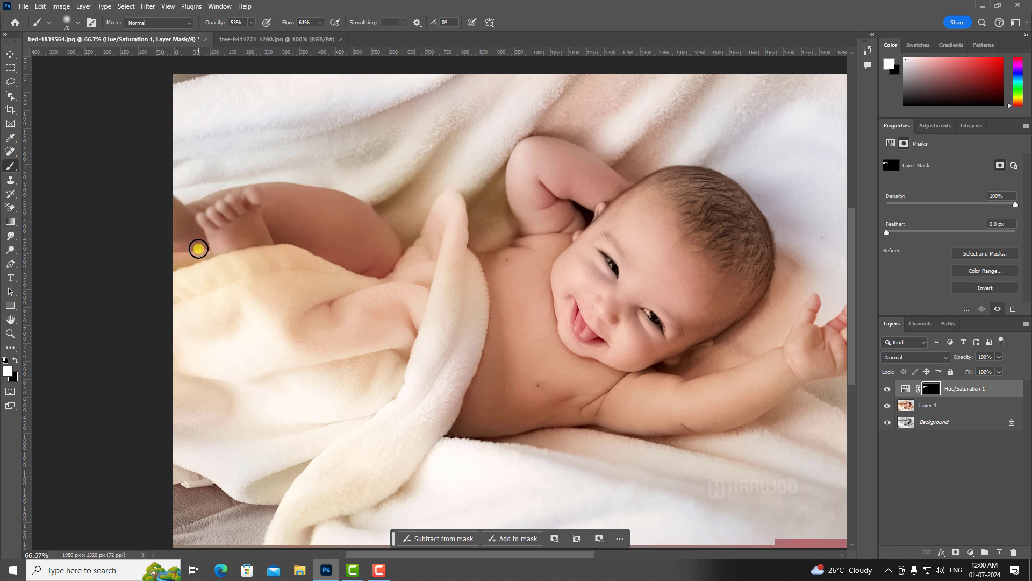
pyautogui.press('[')
pyautogui.press('[')
pyautogui.press('[')
pyautogui.click(15, 360)
pyautogui.moveTo(216, 367)
pyautogui.mouseDown()
pyautogui.moveTo(200, 253)
pyautogui.moveTo(209, 256)
pyautogui.mouseUp()
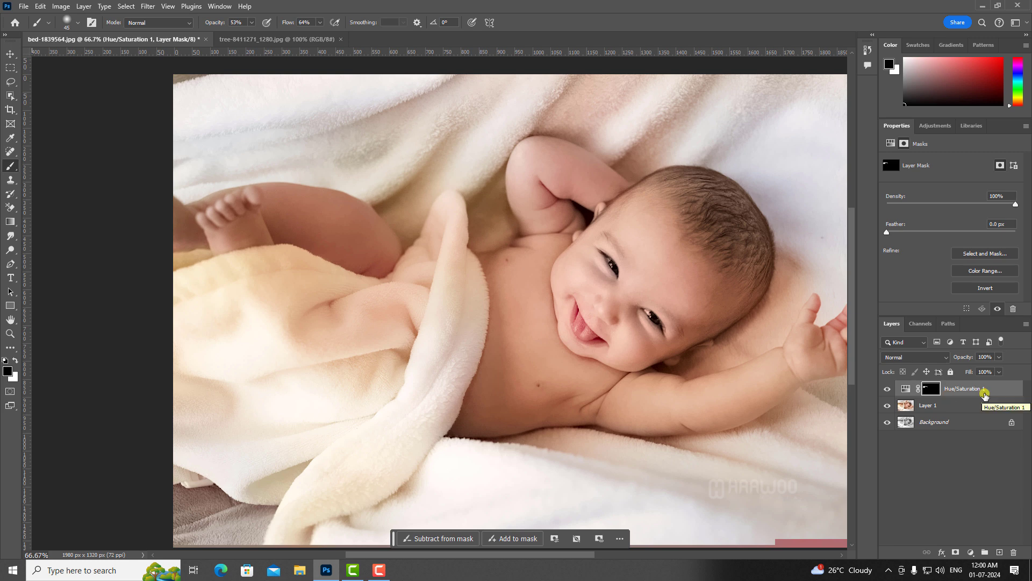
# Step: Toggle the Hue/Saturation layer's visibility to compare the foot's color before and after the correction
pyautogui.click(887, 389)
pyautogui.click(887, 388)
pyautogui.click(887, 389)
pyautogui.click(887, 389)
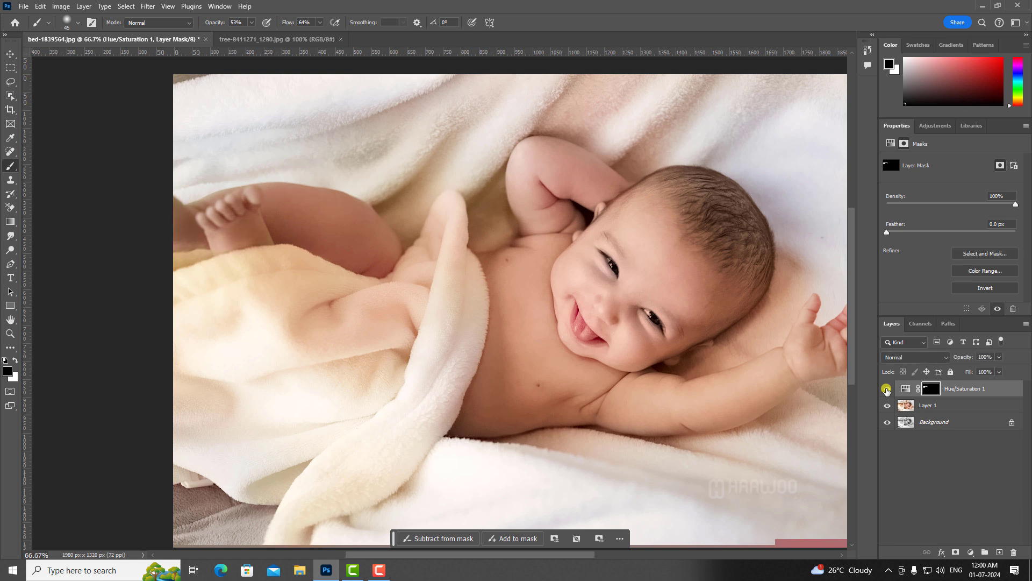
pyautogui.click(887, 389)
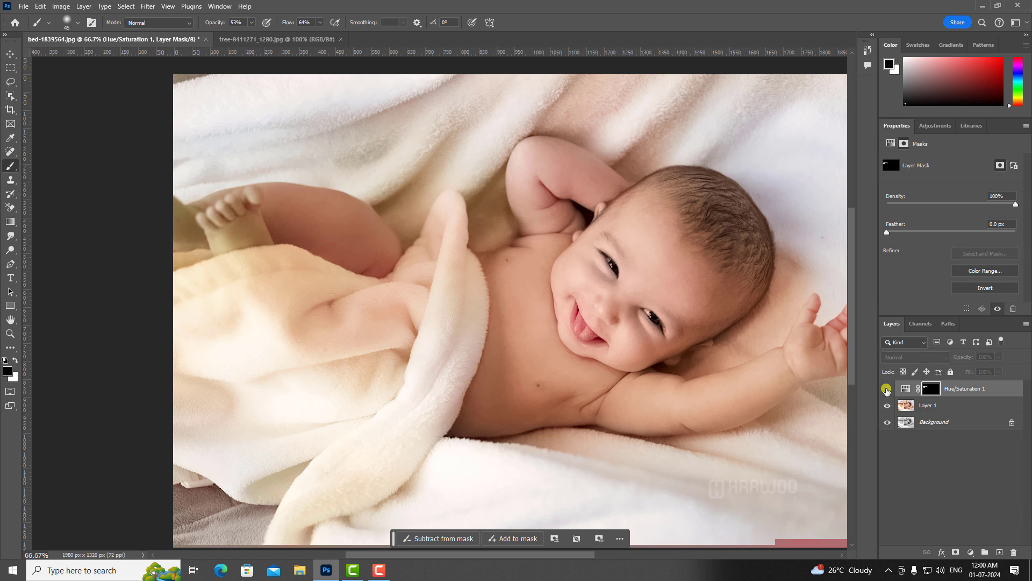
pyautogui.click(887, 389)
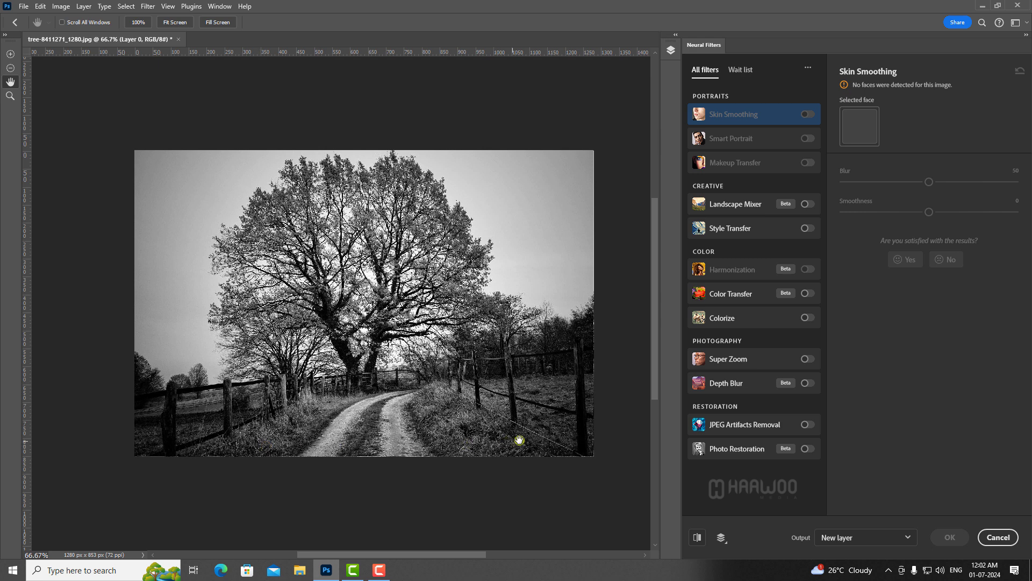
# Step: Colorize the black-and-white tree photo with the Colorize neural filter at Saturation +14, output to a new layer
pyautogui.click(808, 318)
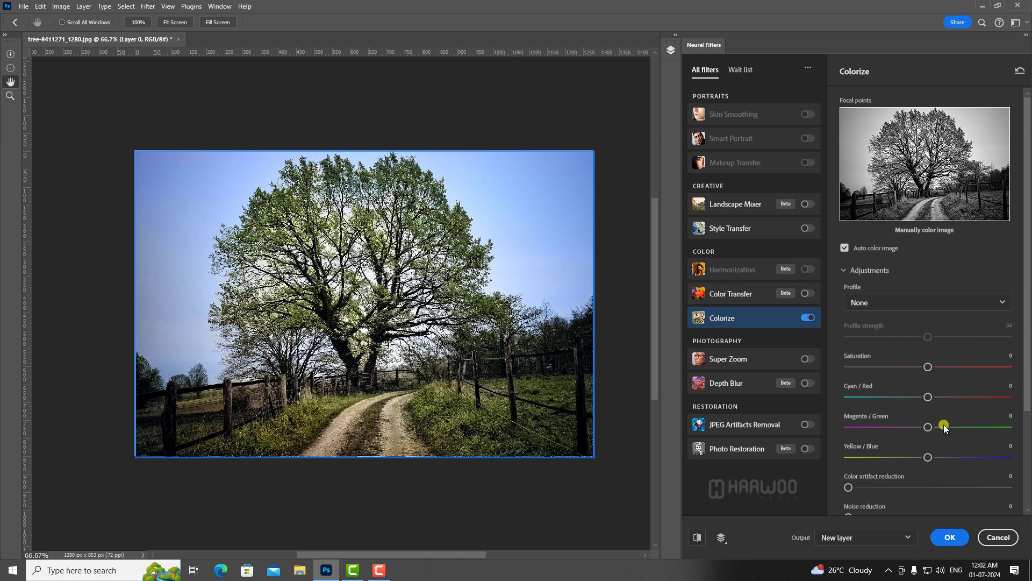
pyautogui.moveTo(927, 366); pyautogui.dragTo(952, 370)
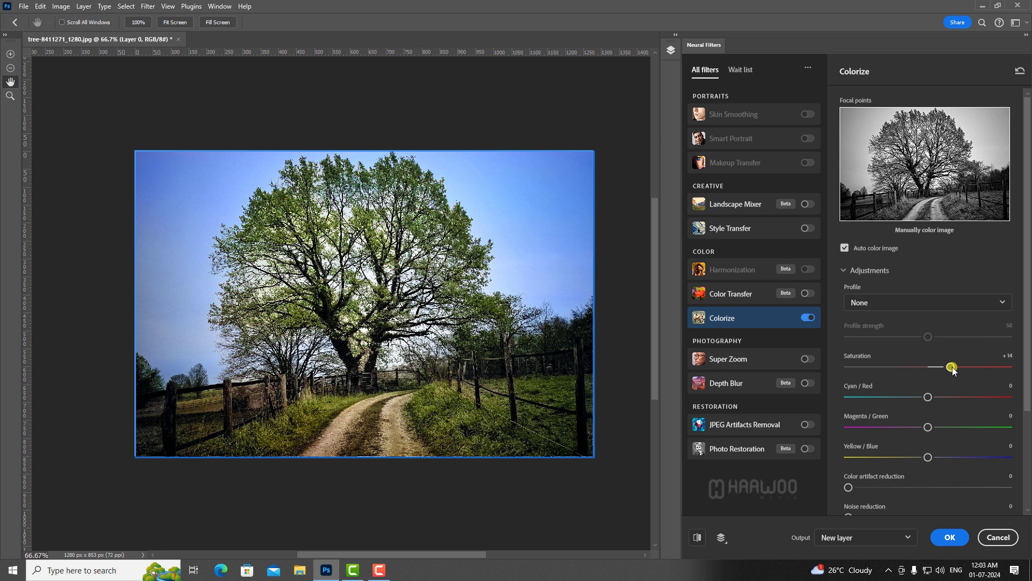
pyautogui.click(950, 537)
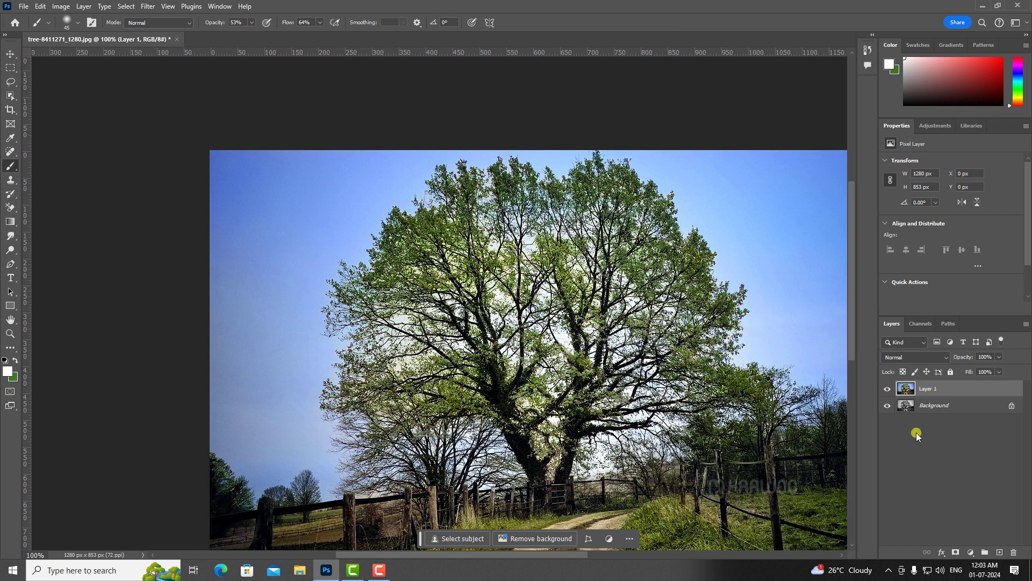
# Step: Add a Hue/Saturation adjustment layer above the colorized tree layer
pyautogui.click(970, 553)
pyautogui.click(967, 450)
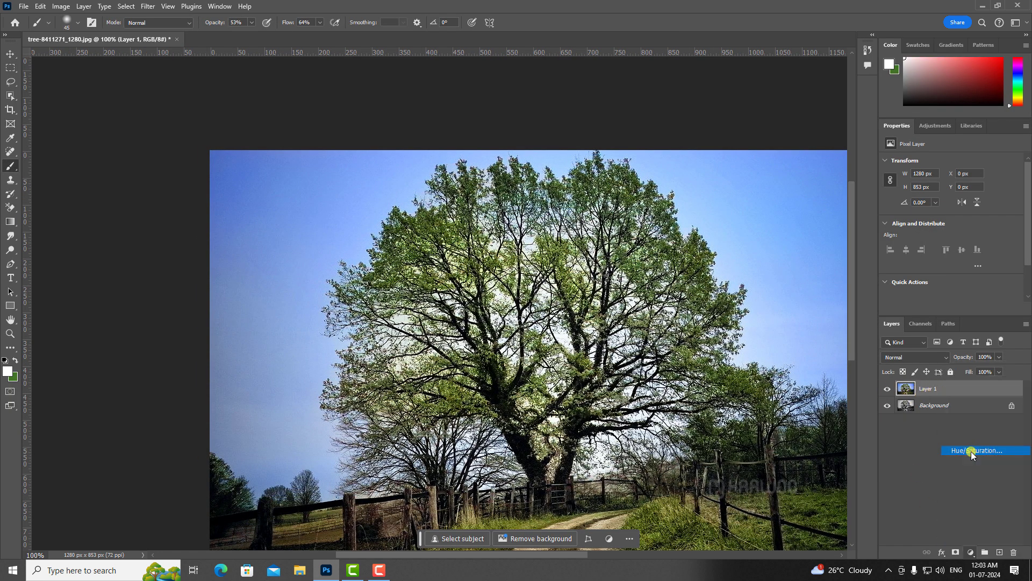
pyautogui.scroll(-2, 618, 370)
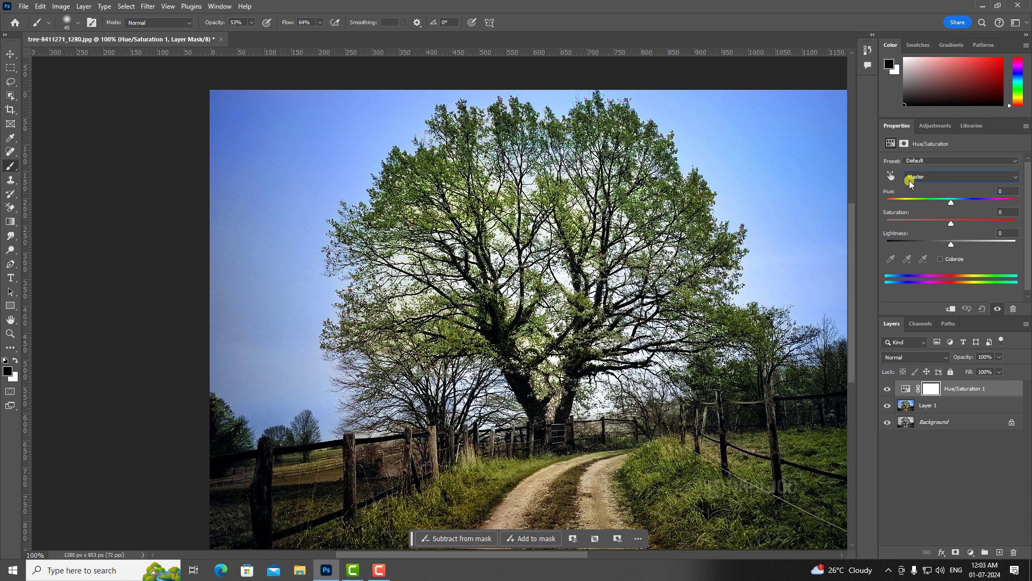
# Step: Shift the hue of the Yellows range into negative values to turn the tree's leaves and the grass brownish orange
pyautogui.click(928, 177)
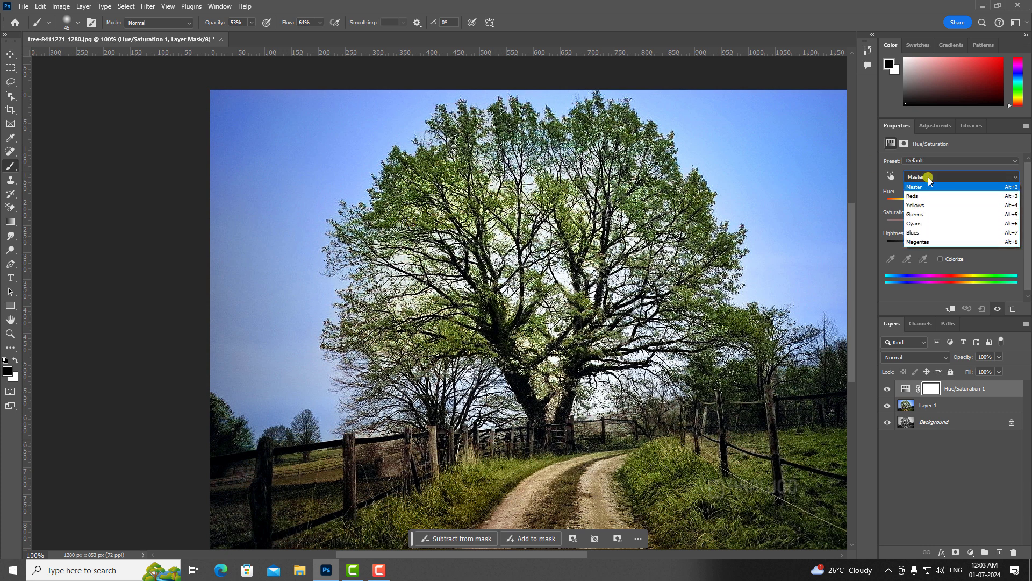
pyautogui.click(915, 205)
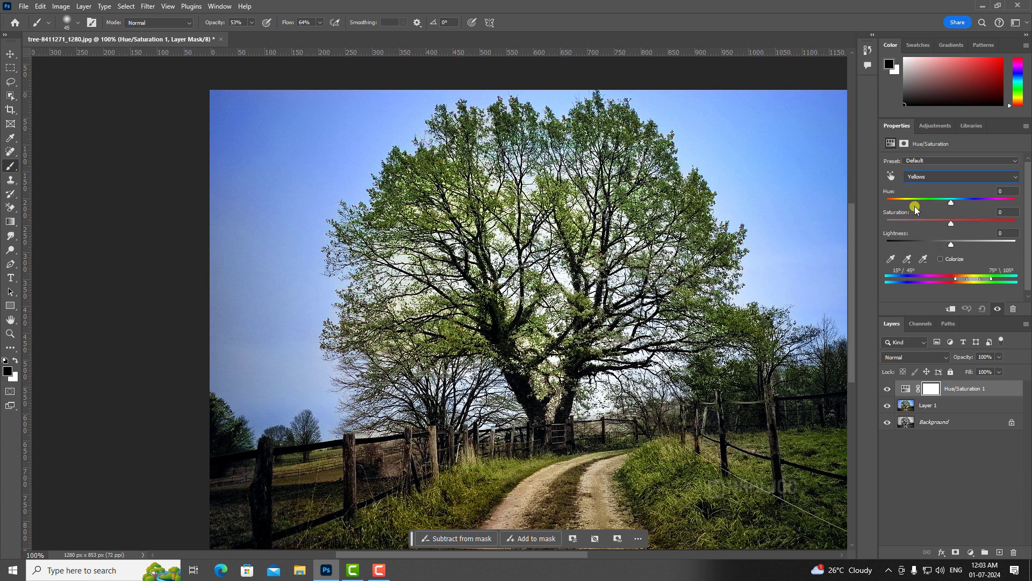
pyautogui.moveTo(947, 203); pyautogui.dragTo(975, 202)
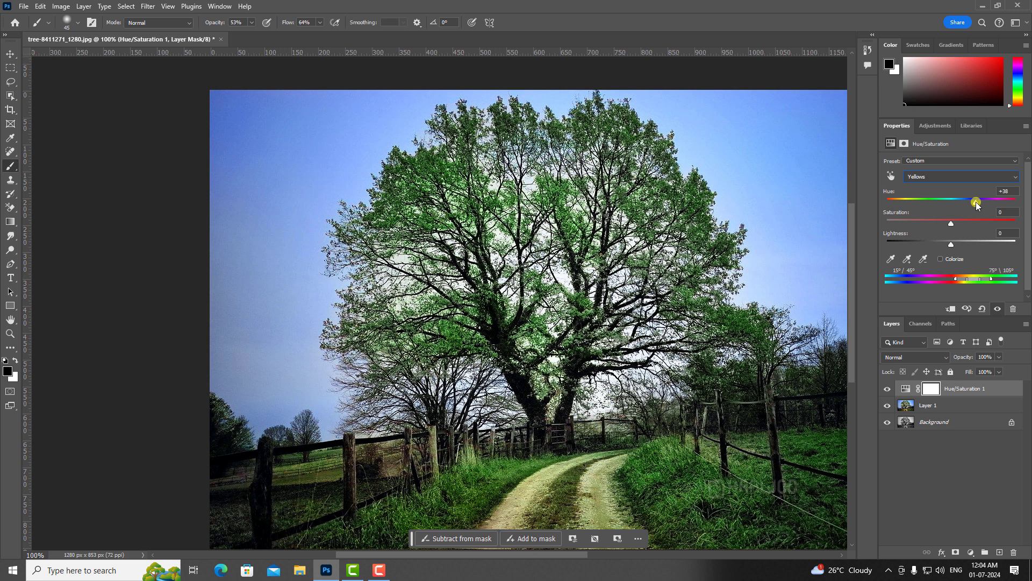
pyautogui.moveTo(975, 202); pyautogui.dragTo(932, 206)
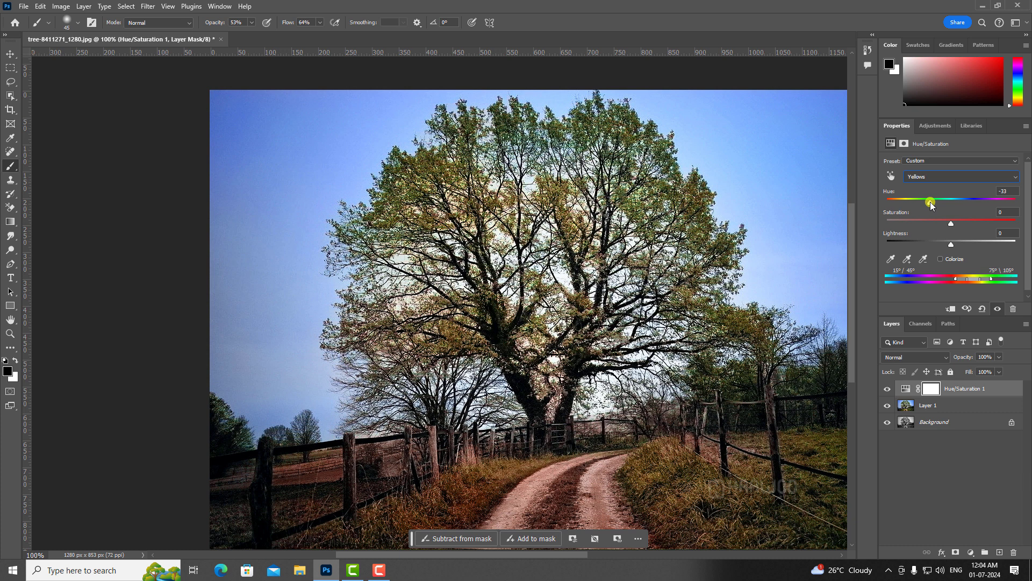
pyautogui.moveTo(932, 205); pyautogui.dragTo(938, 205)
# Step: Adjust the Blues range to Hue -2, Saturation +34 and Lightness -10 to deepen the sky
pyautogui.click(933, 175)
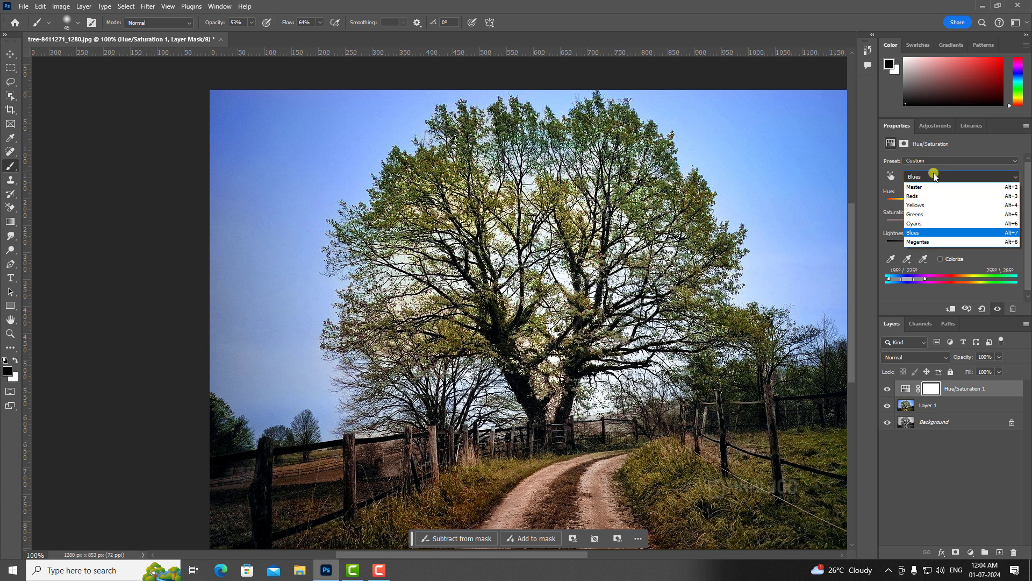
pyautogui.click(914, 232)
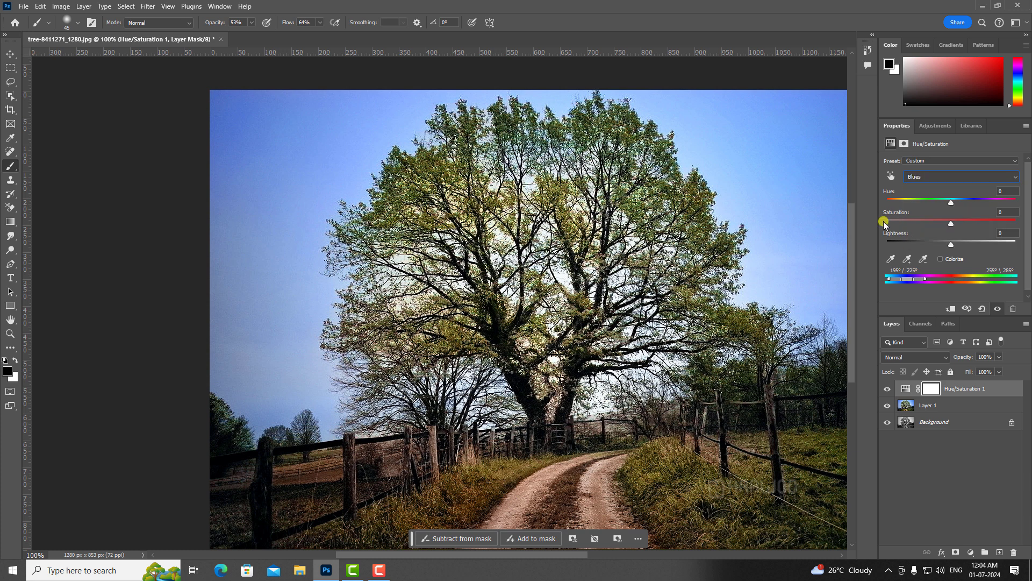
pyautogui.moveTo(949, 204); pyautogui.dragTo(945, 244)
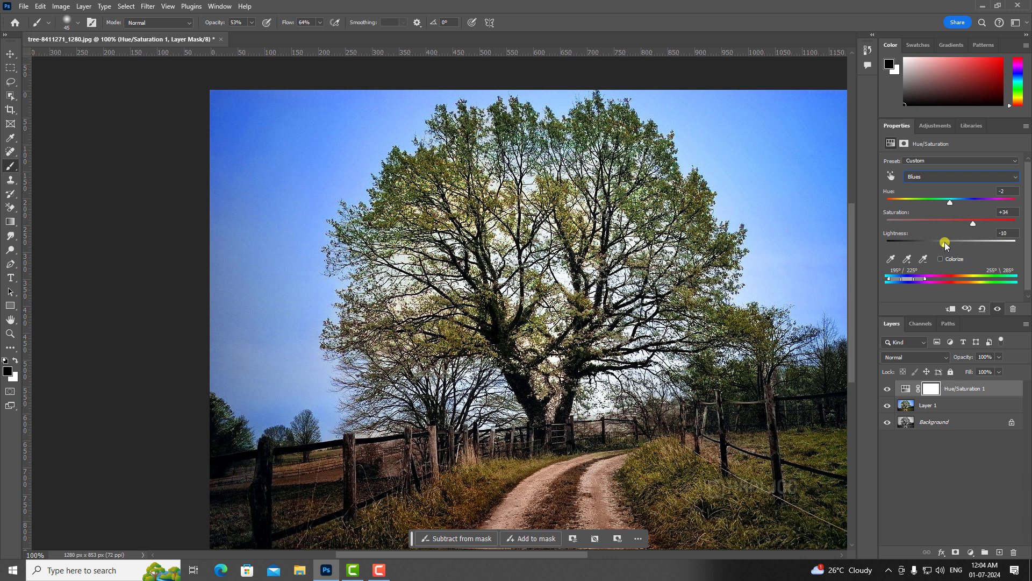
# Step: Hide and reshow the Hue/Saturation layer and the colorized layer to compare the tree photo before and after coloring
pyautogui.click(887, 388)
pyautogui.click(887, 406)
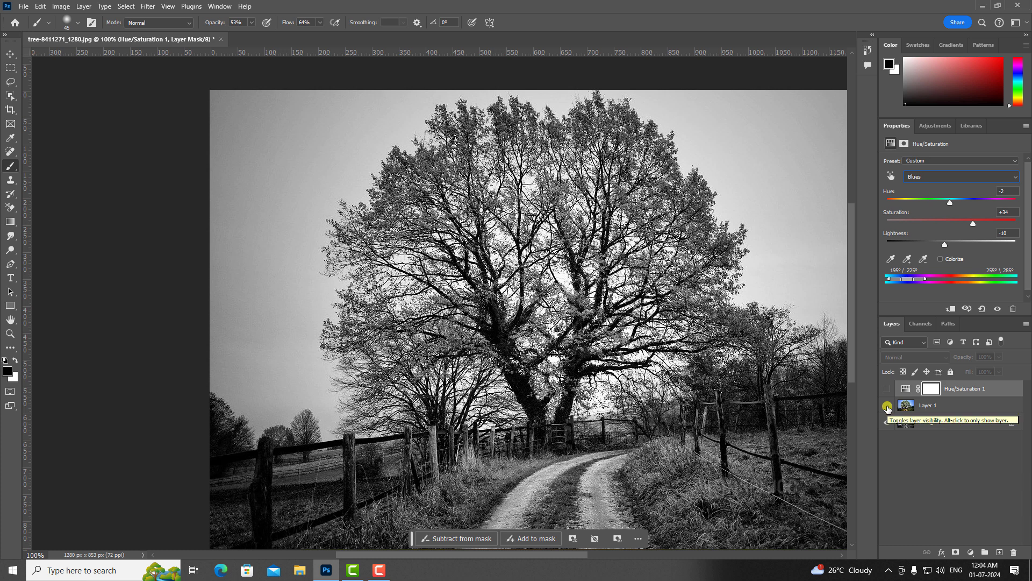
pyautogui.moveTo(887, 407); pyautogui.dragTo(887, 388)
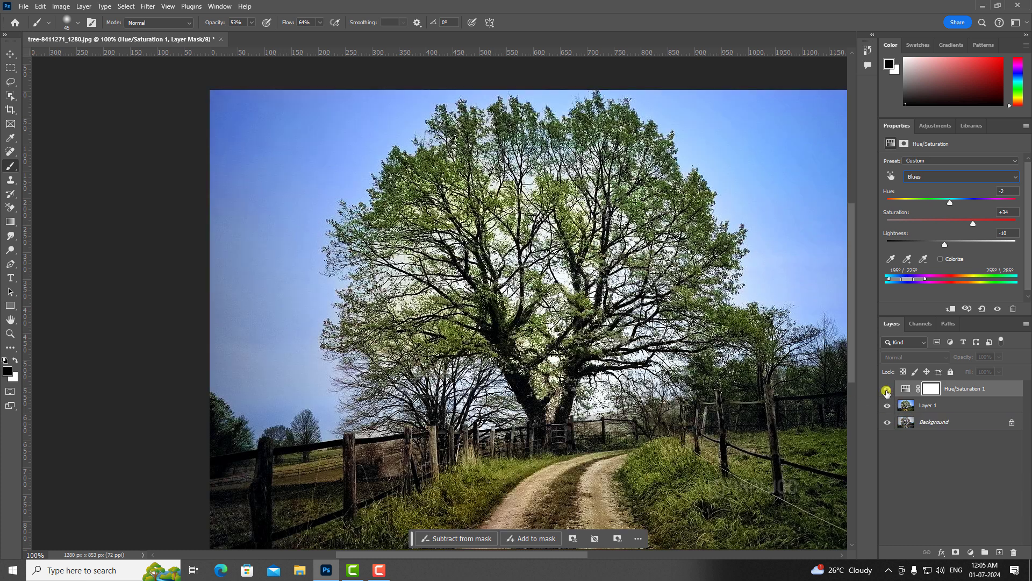
pyautogui.moveTo(732, 353); pyautogui.dragTo(620, 336)
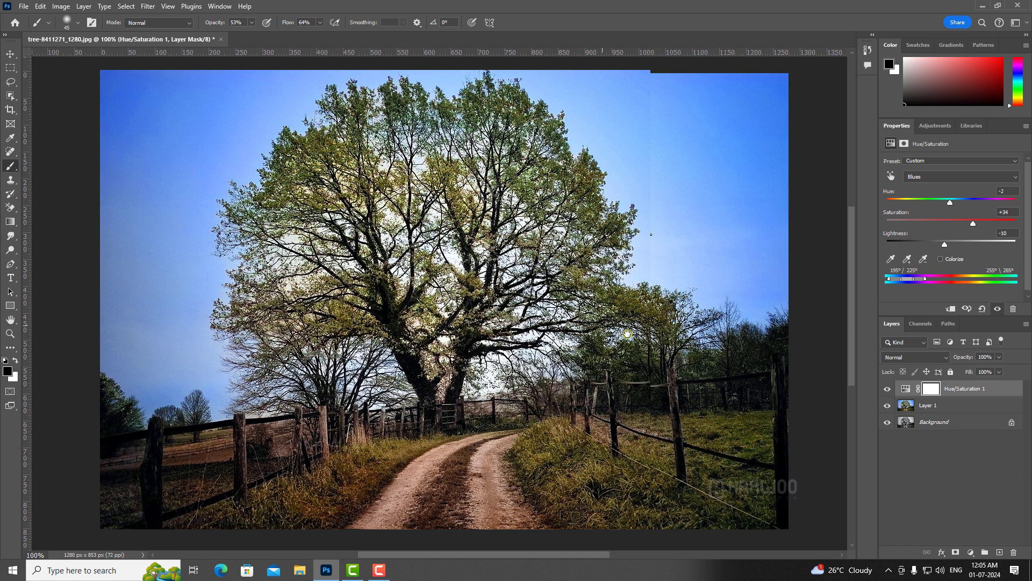